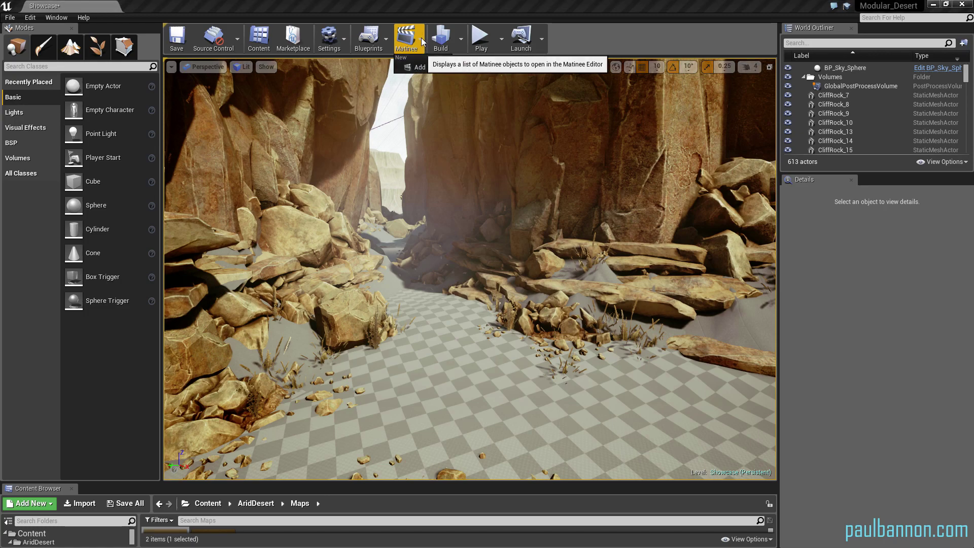
Add a new Matinee to the canyon level and dock its editor beside the Showcase tab.
{"action": "left_click", "coordinate": [422, 41]}
{"action": "left_click", "coordinate": [422, 67]}
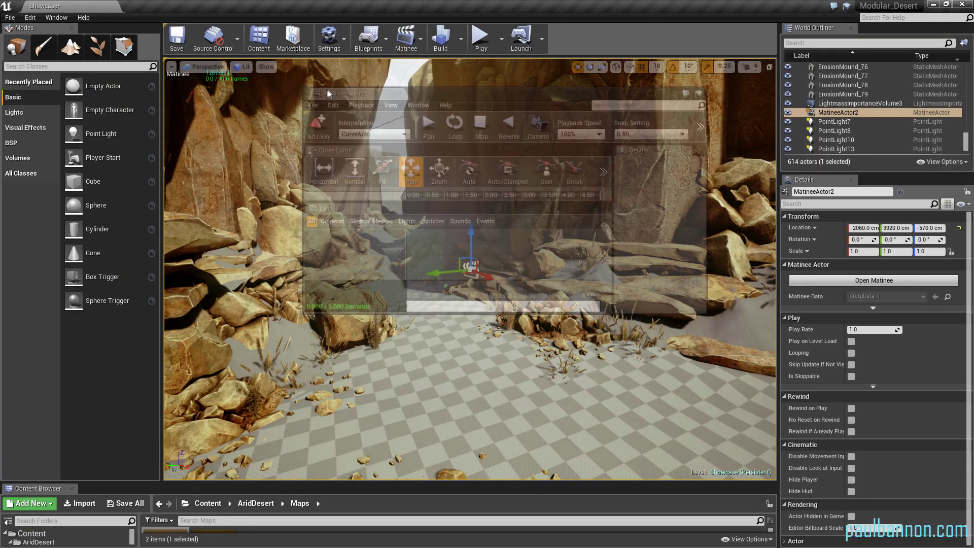
{"action": "left_click_drag", "start_coordinate": [362, 102], "coordinate": [162, 14]}
Toggle between the Showcase level and the Matinee editor, ending on MatineeActor2.
{"action": "left_click", "coordinate": [66, 5]}
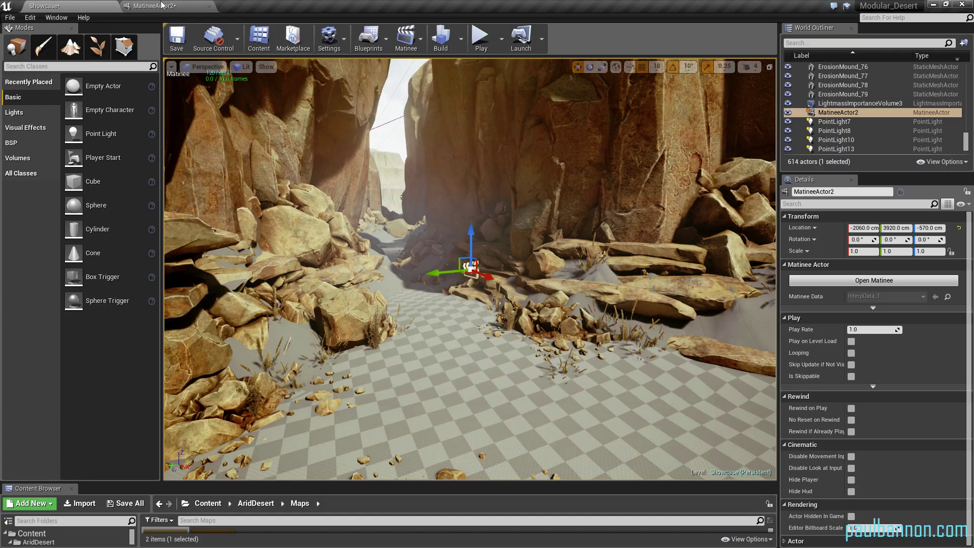
{"action": "left_click", "coordinate": [162, 6]}
{"action": "left_click", "coordinate": [65, 6]}
{"action": "left_click", "coordinate": [152, 6]}
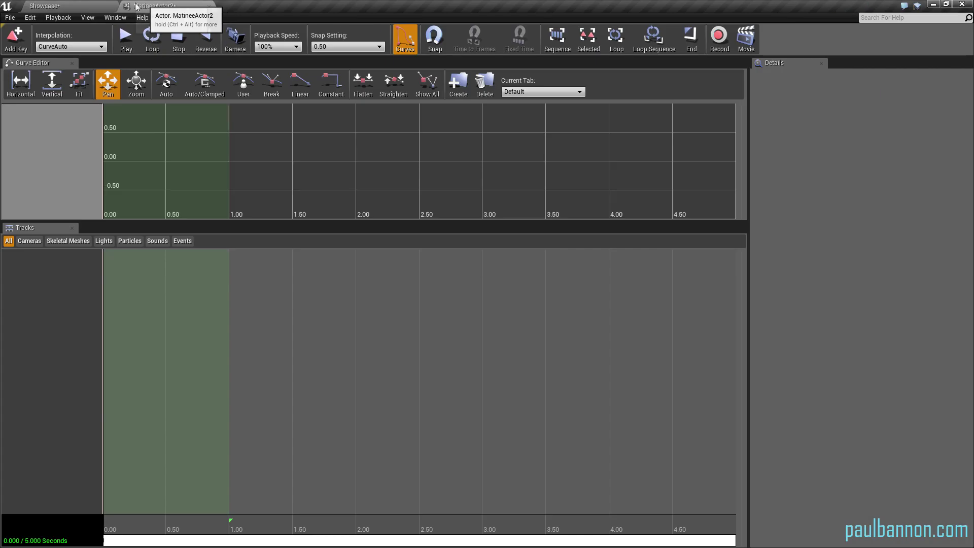
{"action": "left_click", "coordinate": [76, 6]}
{"action": "left_click", "coordinate": [151, 7]}
{"action": "left_click", "coordinate": [96, 6]}
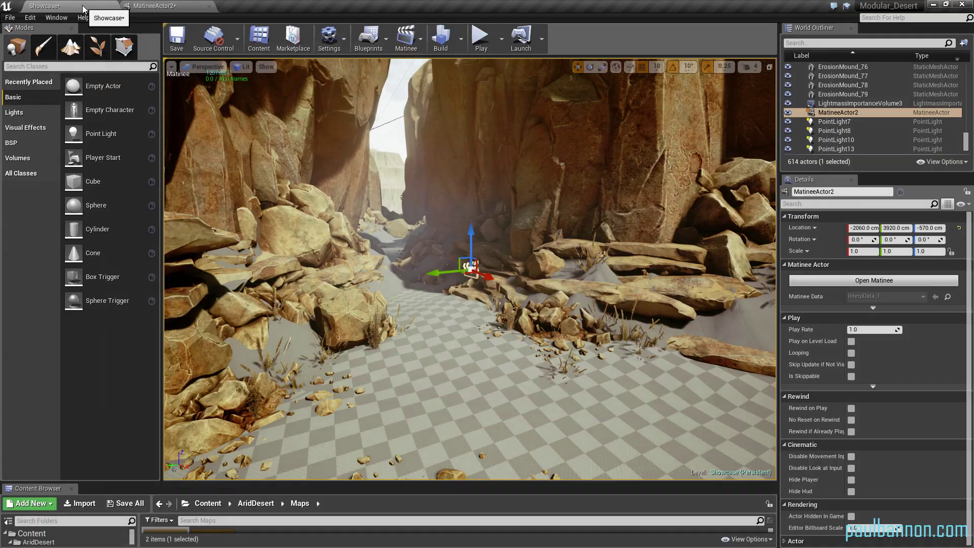
{"action": "left_click", "coordinate": [144, 7]}
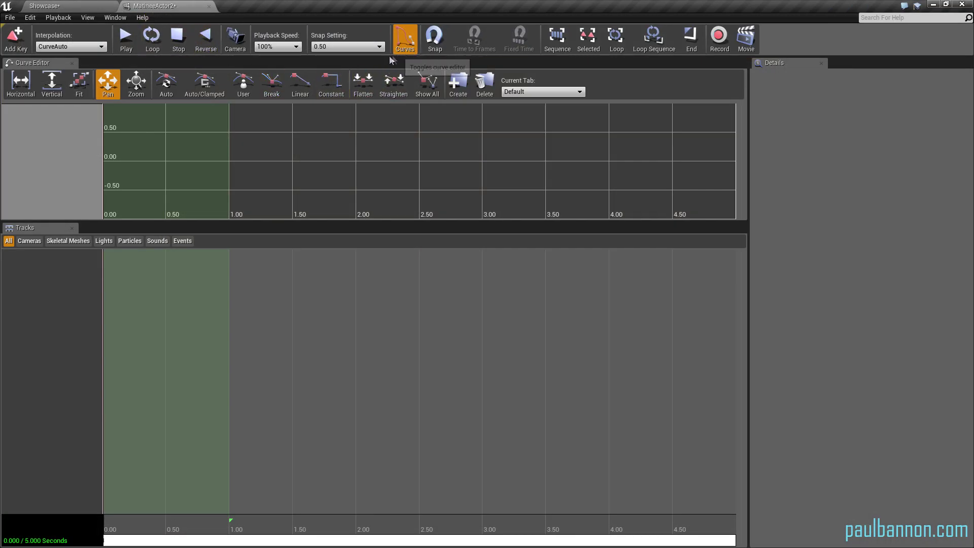
Create the newcamera camera group and keep CurveAuto interpolation on its Movement track.
{"action": "left_click", "coordinate": [235, 37]}
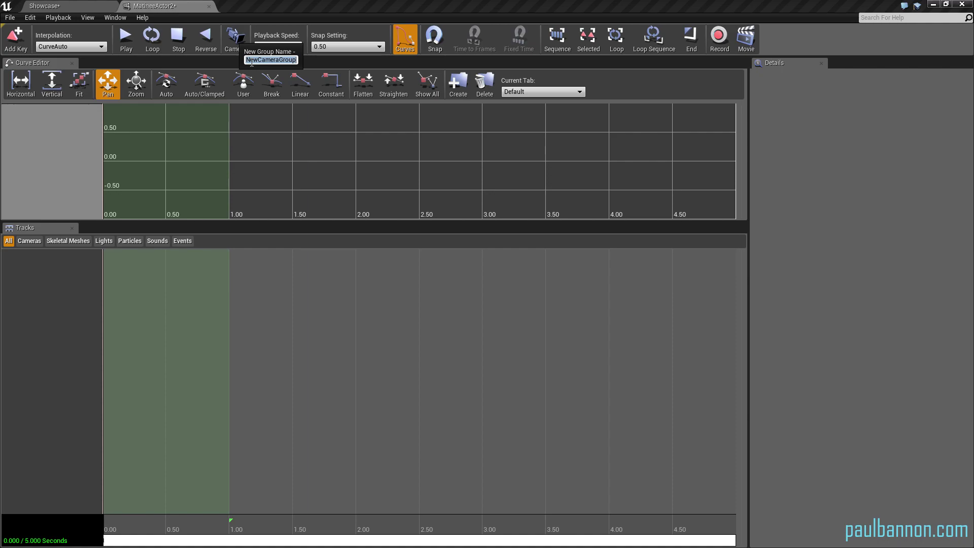
{"action": "type", "text": "newcamera"}
{"action": "key", "text": "Return"}
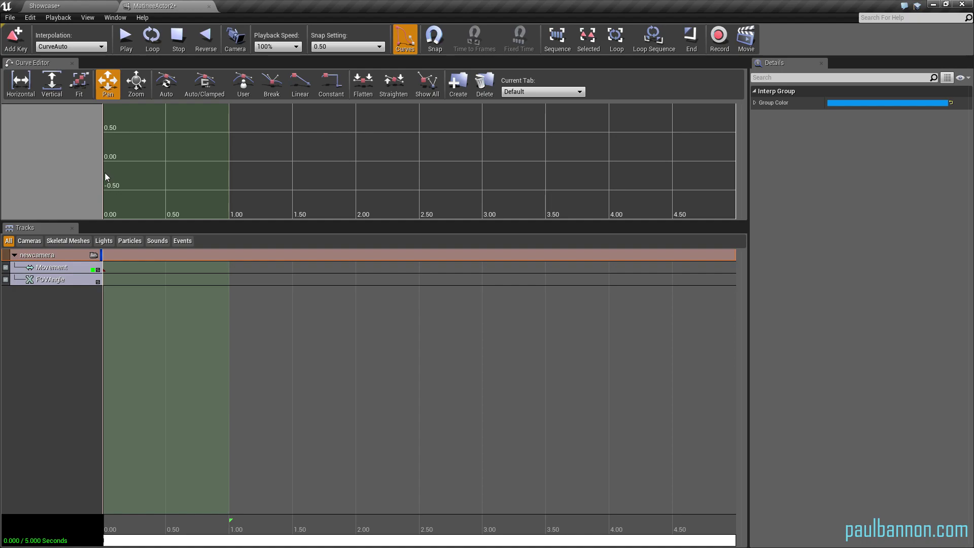
{"action": "left_click", "coordinate": [54, 267]}
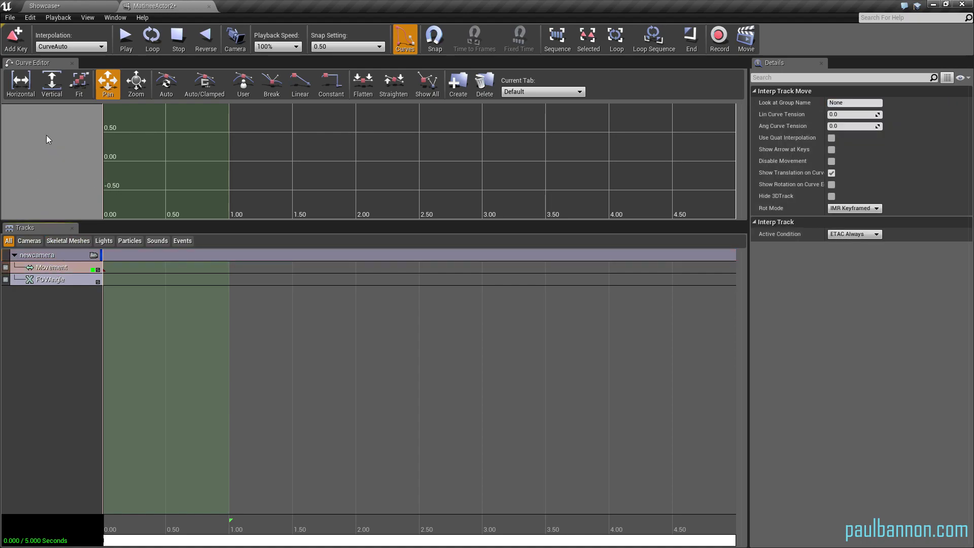
{"action": "left_click", "coordinate": [76, 46]}
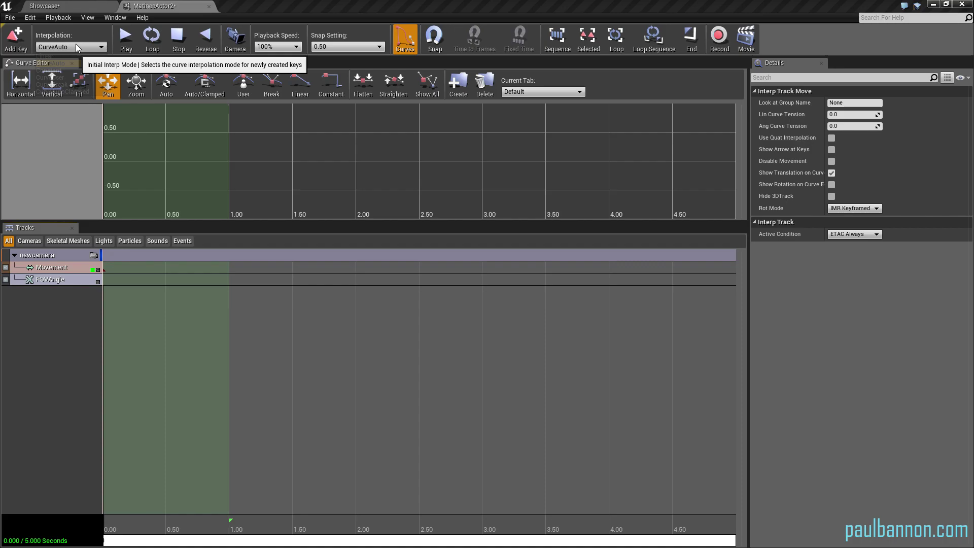
{"action": "left_click", "coordinate": [75, 44]}
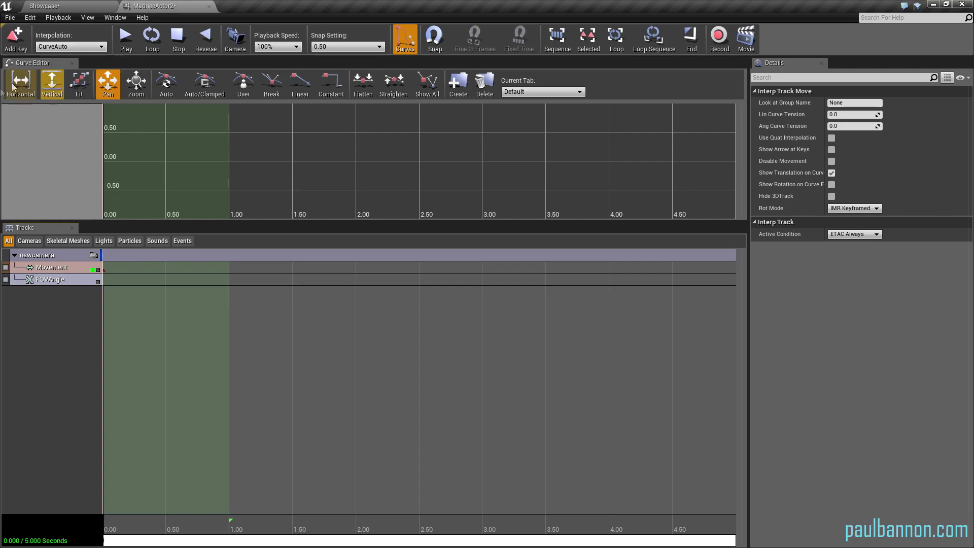
Add a new Director Group (DirGroup) with a Director track to the Matinee.
{"action": "left_click", "coordinate": [30, 132]}
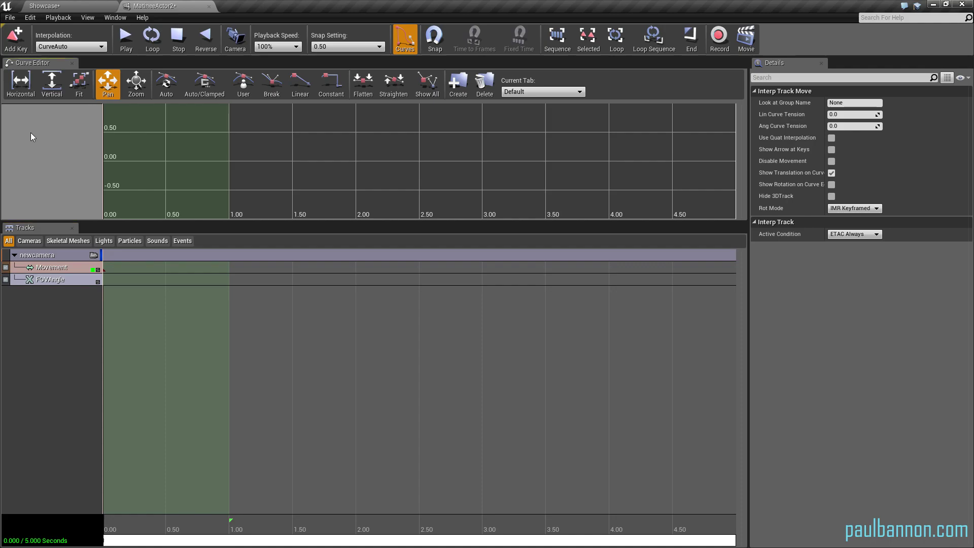
{"action": "right_click", "coordinate": [56, 323]}
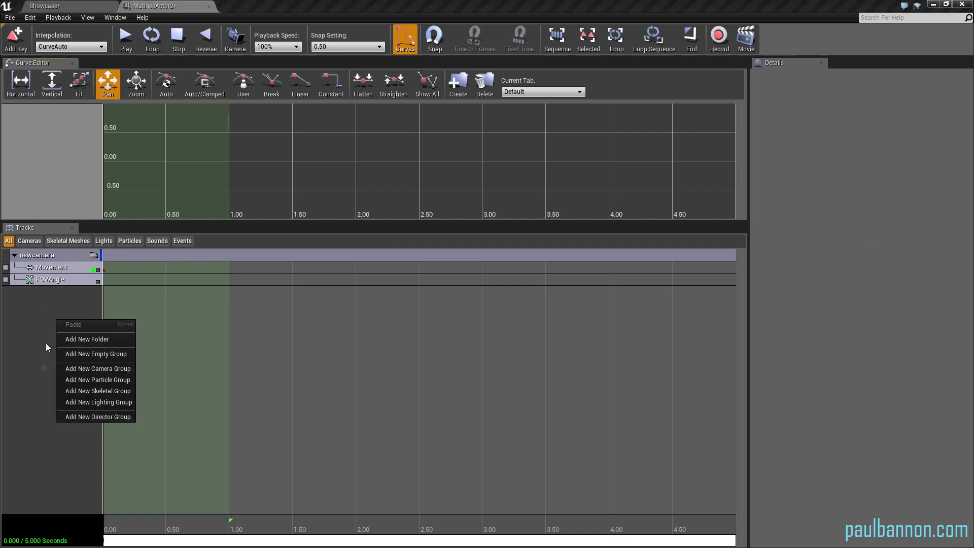
{"action": "left_click", "coordinate": [111, 418]}
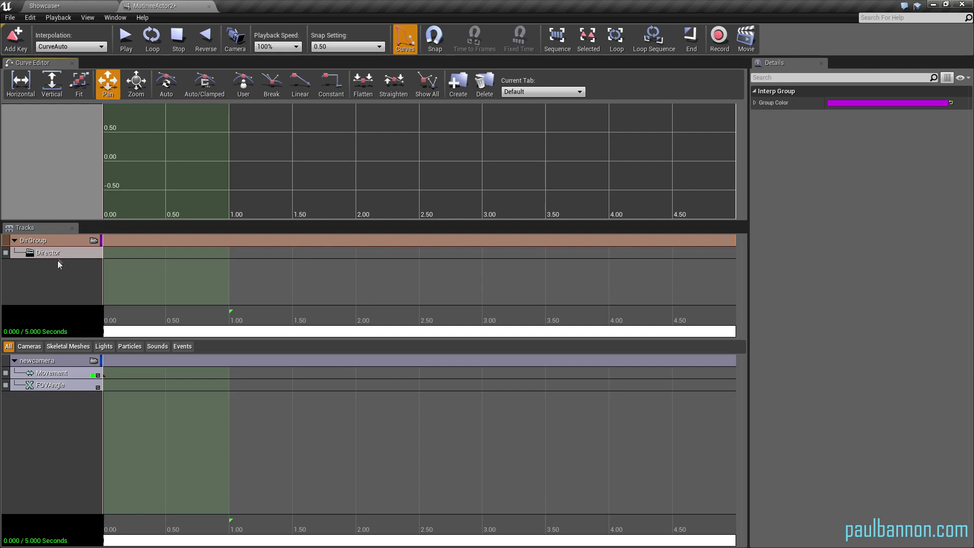
Zoom out the timeline and drag the loop and sequence end out to about 10 seconds.
{"action": "left_click", "coordinate": [56, 373]}
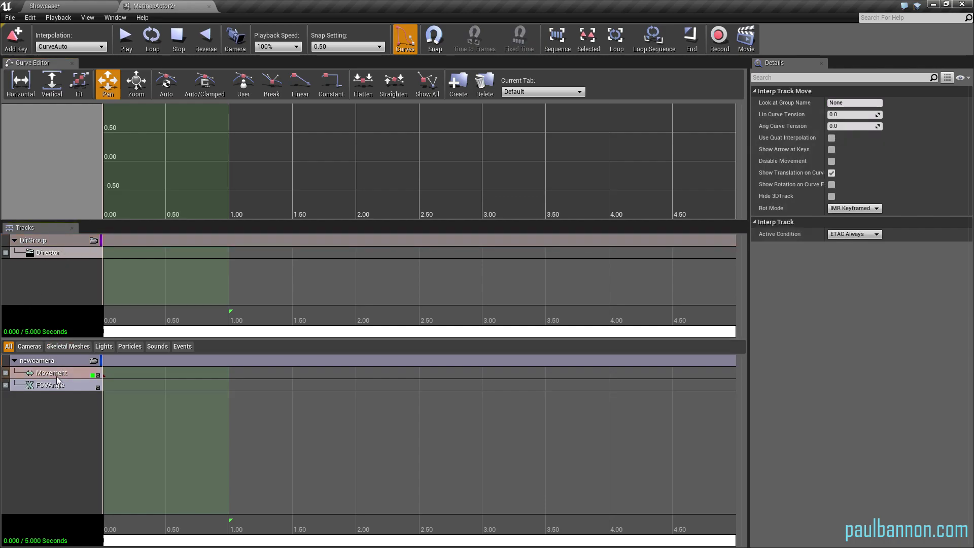
{"action": "scroll", "coordinate": [196, 446], "scroll_direction": "down", "scroll_amount": 4}
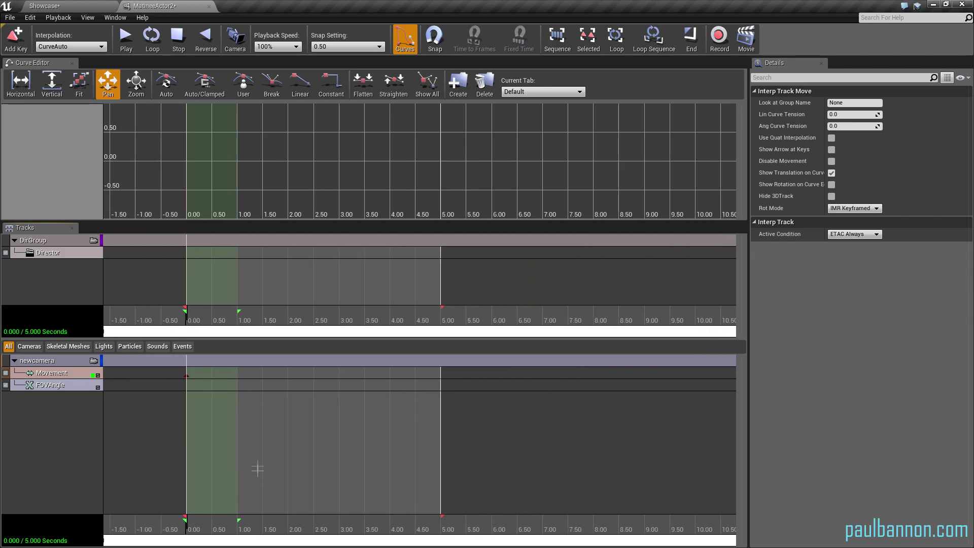
{"action": "left_click_drag", "start_coordinate": [264, 542], "coordinate": [236, 543]}
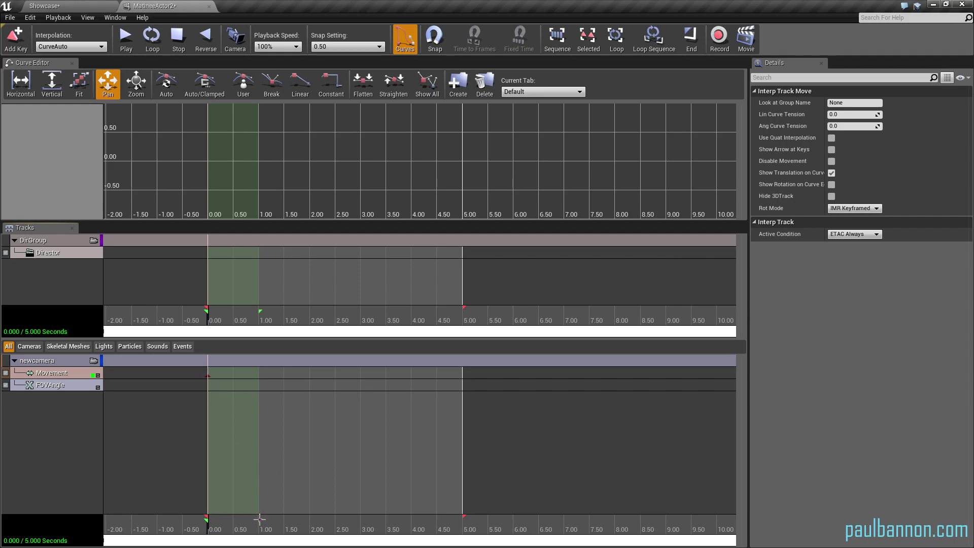
{"action": "left_click_drag", "start_coordinate": [260, 519], "coordinate": [719, 519]}
{"action": "left_click_drag", "start_coordinate": [456, 518], "coordinate": [717, 518]}
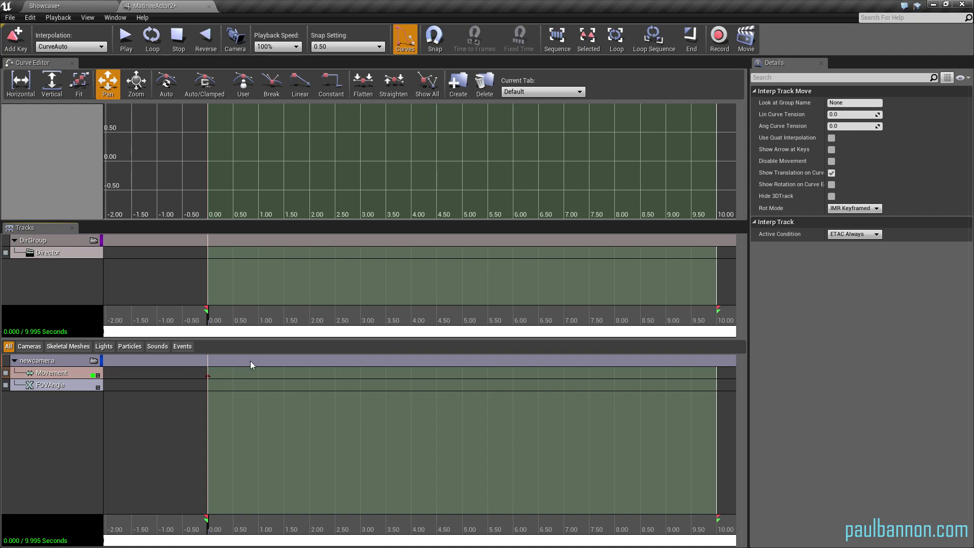
Float the Matinee window taller over the level, frame the camera, and scrub to about 4.9 s.
{"action": "left_click_drag", "start_coordinate": [147, 6], "coordinate": [558, 130]}
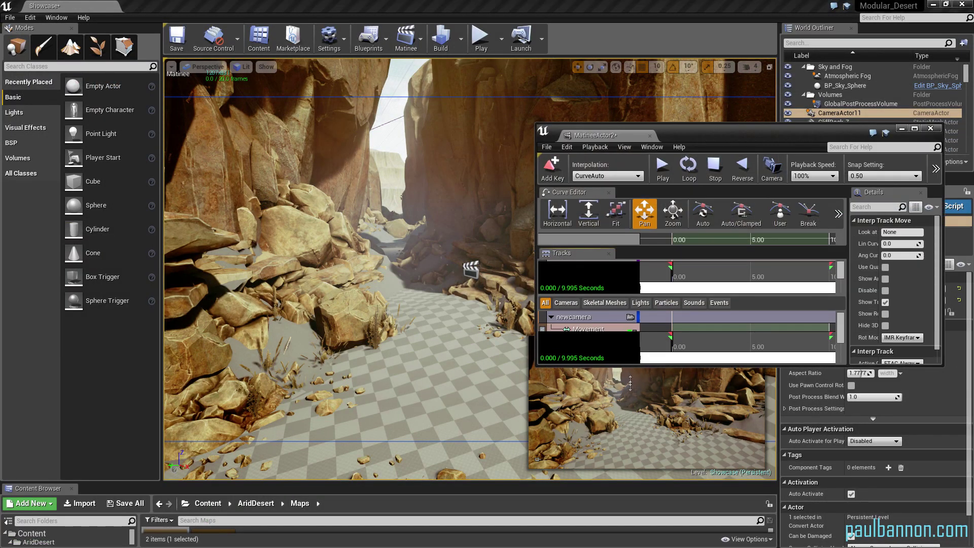
{"action": "left_click_drag", "start_coordinate": [635, 480], "coordinate": [635, 480]}
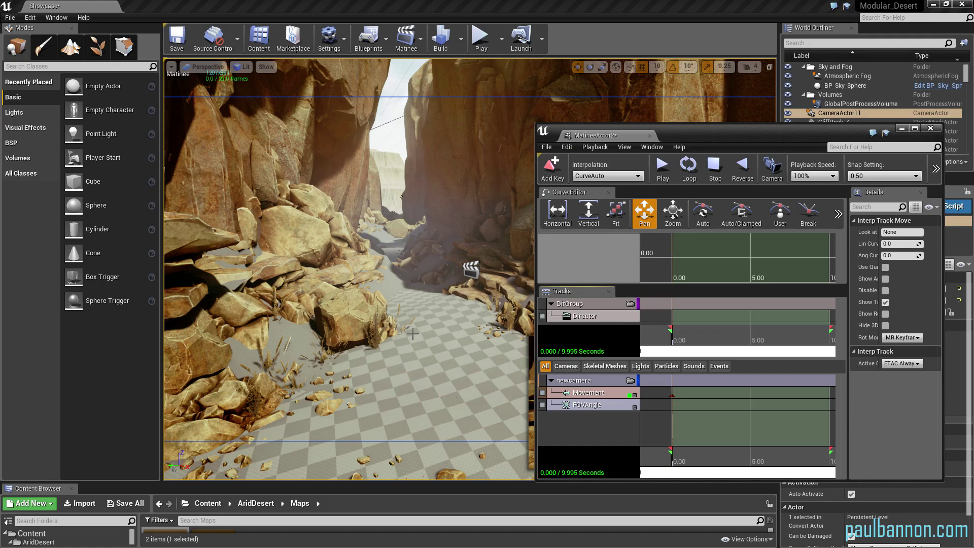
{"action": "left_click_drag", "start_coordinate": [393, 358], "coordinate": [393, 358]}
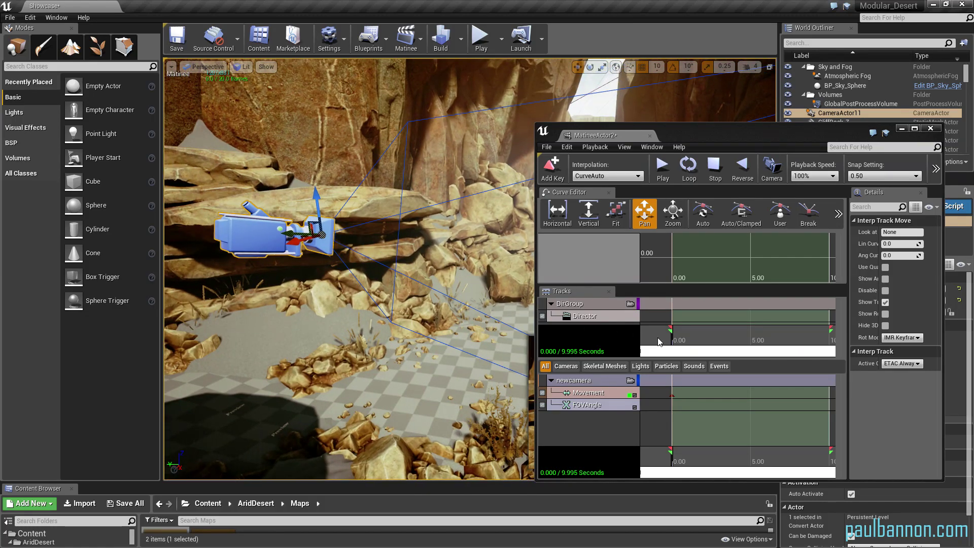
{"action": "left_click_drag", "start_coordinate": [715, 462], "coordinate": [752, 459]}
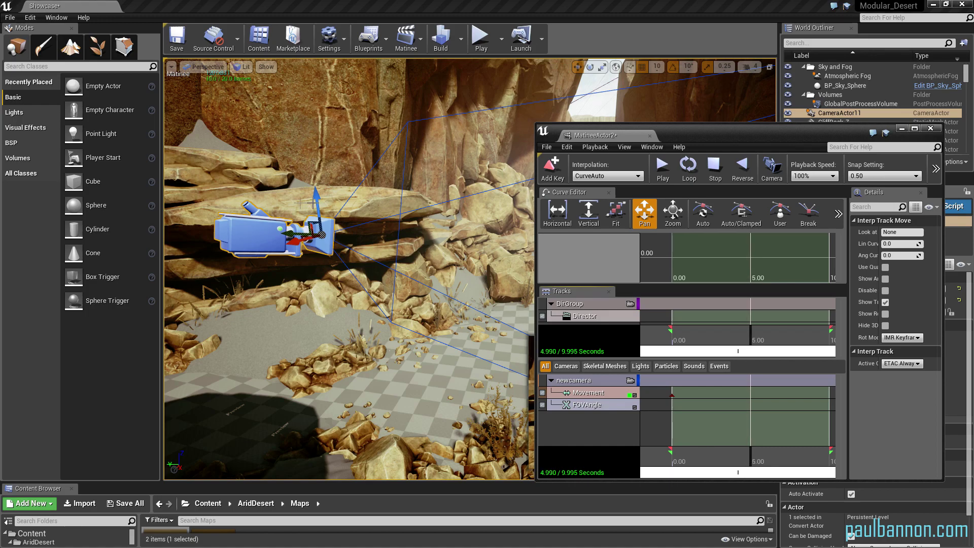
Slide the camera along Y, turn it to yaw -174.816 and lower it to Z -701.44.
{"action": "left_click_drag", "start_coordinate": [308, 239], "coordinate": [475, 194]}
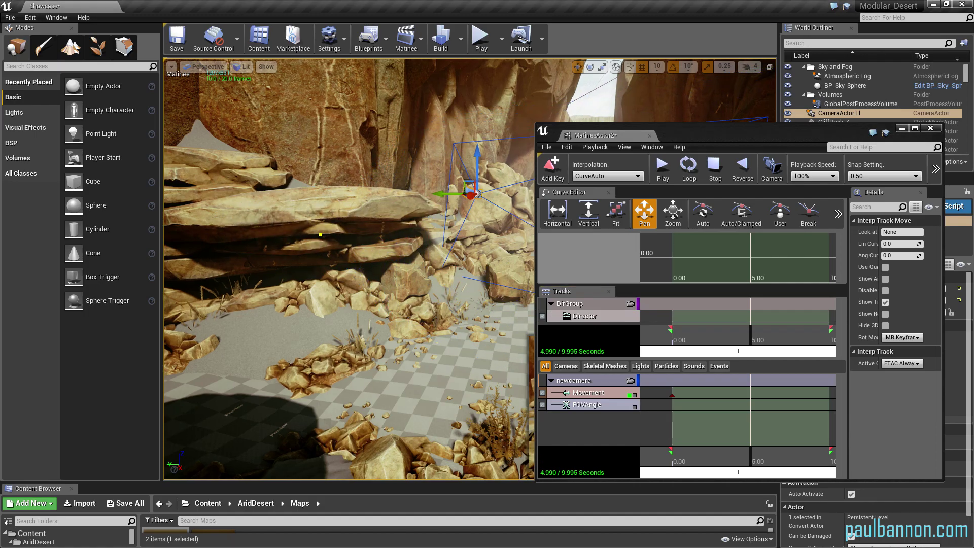
{"action": "left_click_drag", "start_coordinate": [689, 134], "coordinate": [113, 127]}
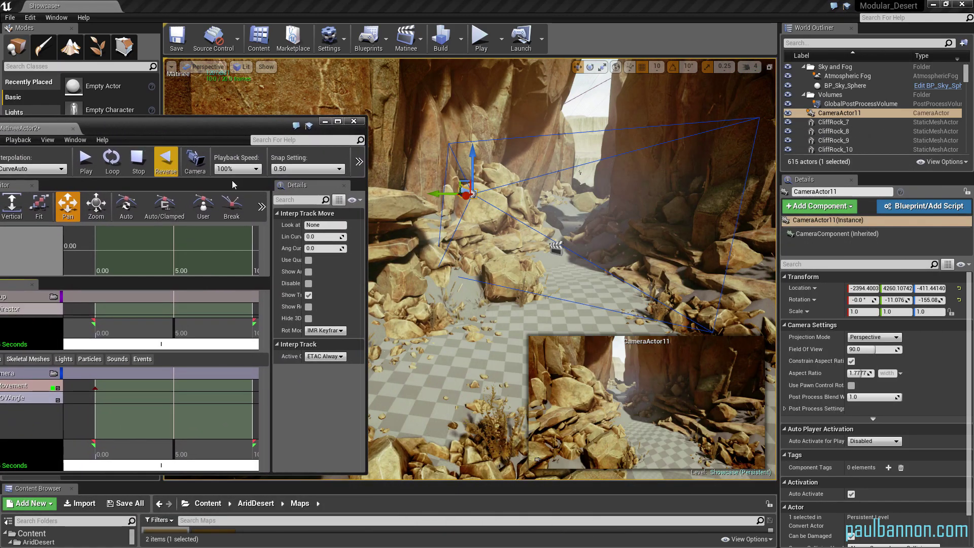
{"action": "left_click_drag", "start_coordinate": [432, 193], "coordinate": [543, 194]}
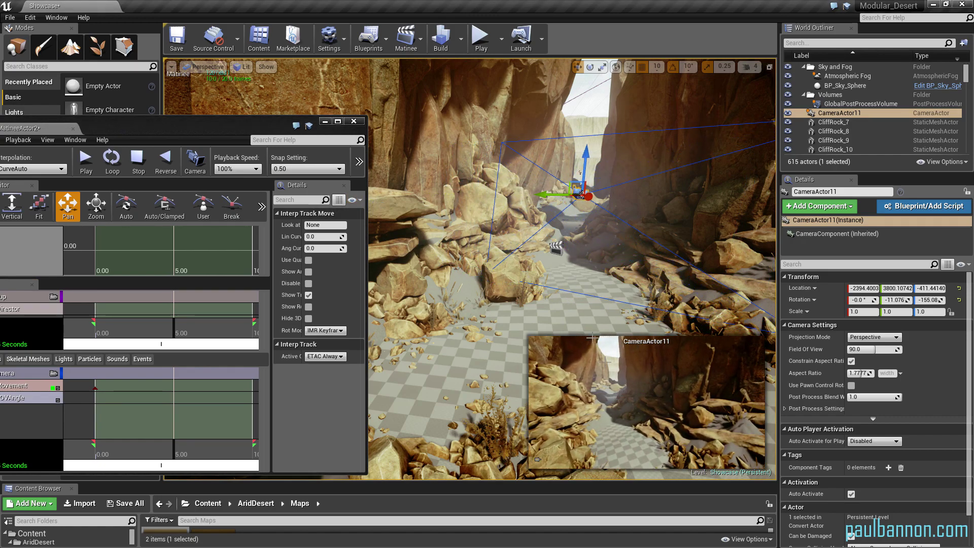
{"action": "key", "text": "e"}
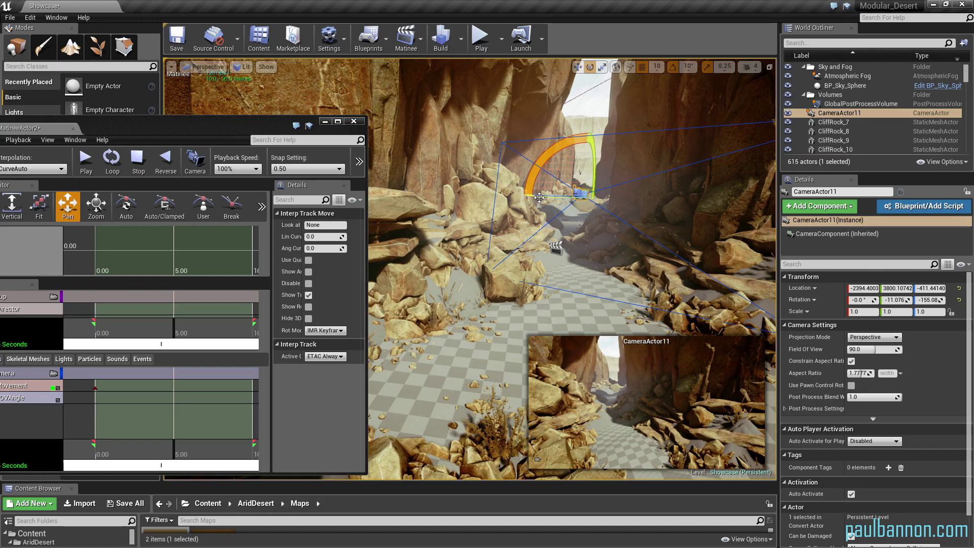
{"action": "left_click_drag", "start_coordinate": [584, 203], "coordinate": [640, 201]}
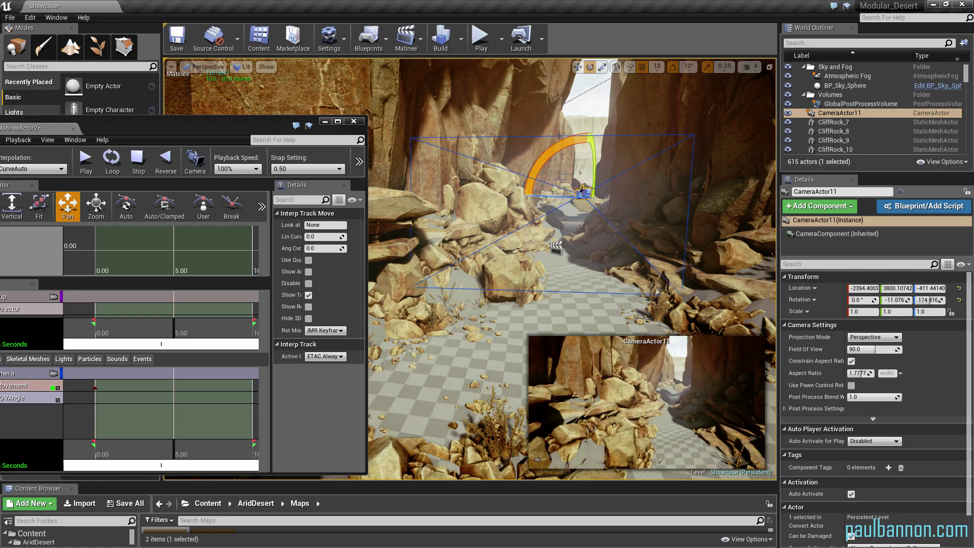
{"action": "key", "text": "w"}
{"action": "left_click_drag", "start_coordinate": [585, 157], "coordinate": [580, 226]}
Key the camera's Movement at 4.99 s, scrub to the 9.995 s end, and view through the camera.
{"action": "left_click_drag", "start_coordinate": [215, 127], "coordinate": [359, 99]}
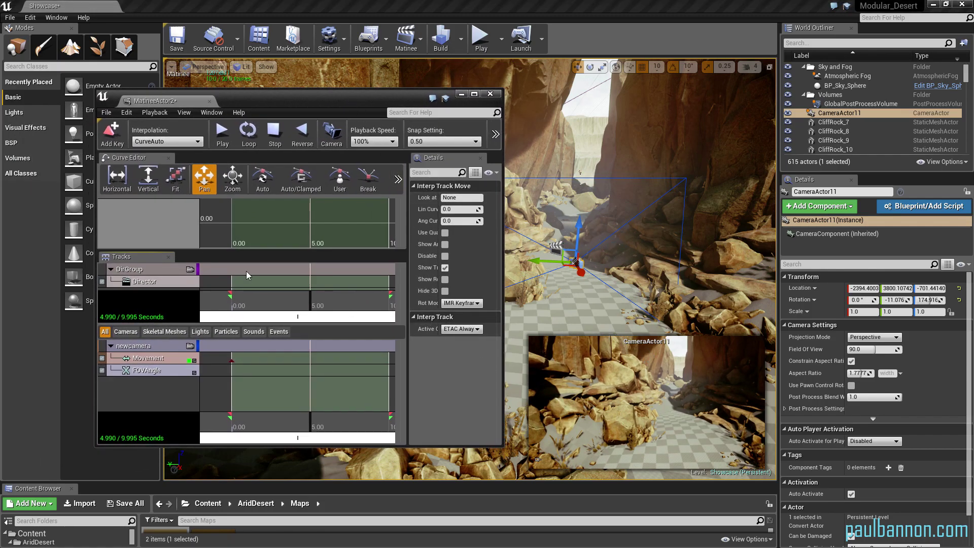
{"action": "left_click", "coordinate": [112, 136]}
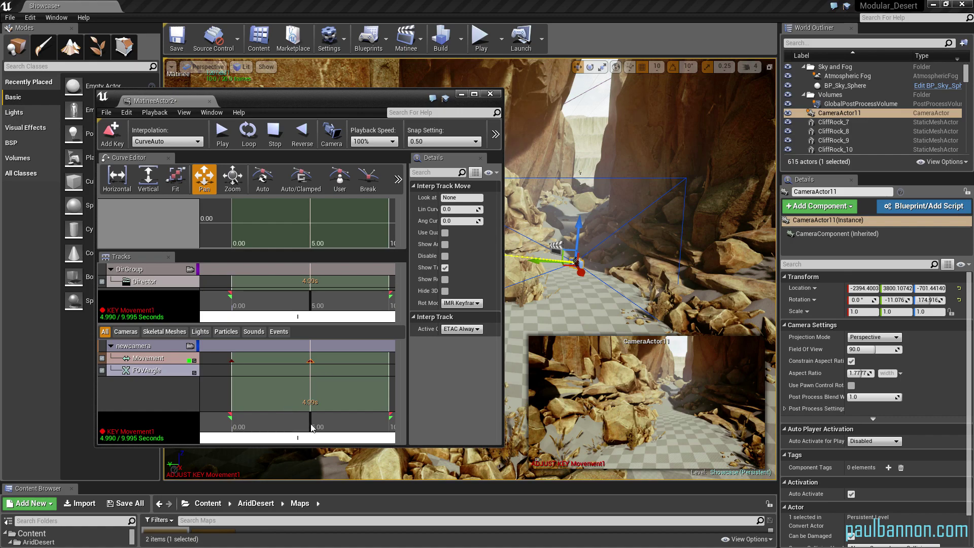
{"action": "left_click_drag", "start_coordinate": [312, 427], "coordinate": [391, 429]}
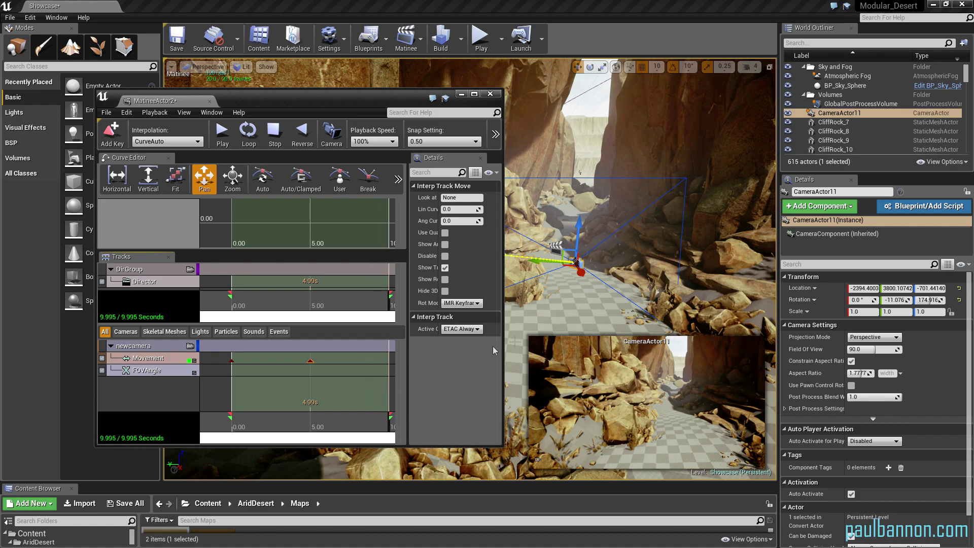
{"action": "left_click", "coordinate": [191, 347]}
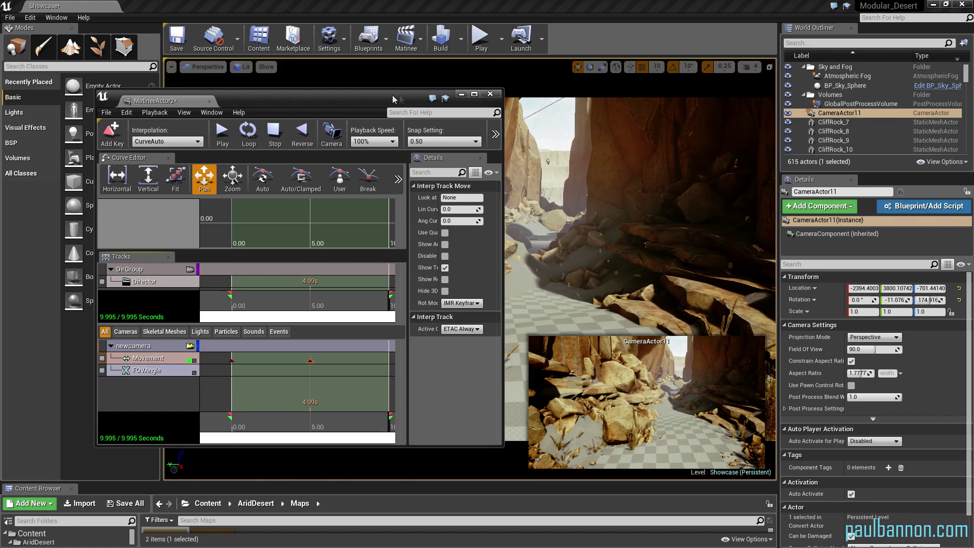
Push the camera further down the canyon and add a Movement key at 9.99 seconds.
{"action": "left_click_drag", "start_coordinate": [157, 101], "coordinate": [147, 7]}
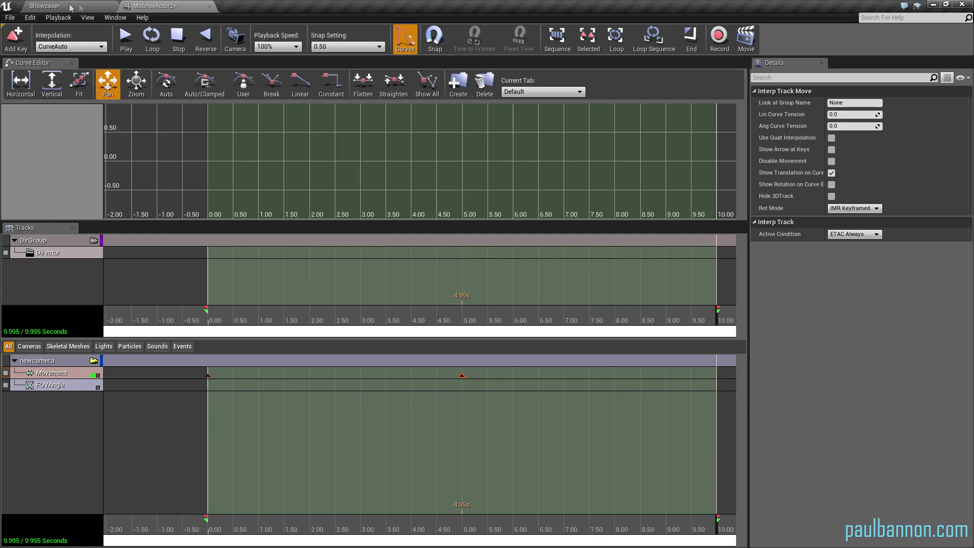
{"action": "left_click", "coordinate": [70, 7]}
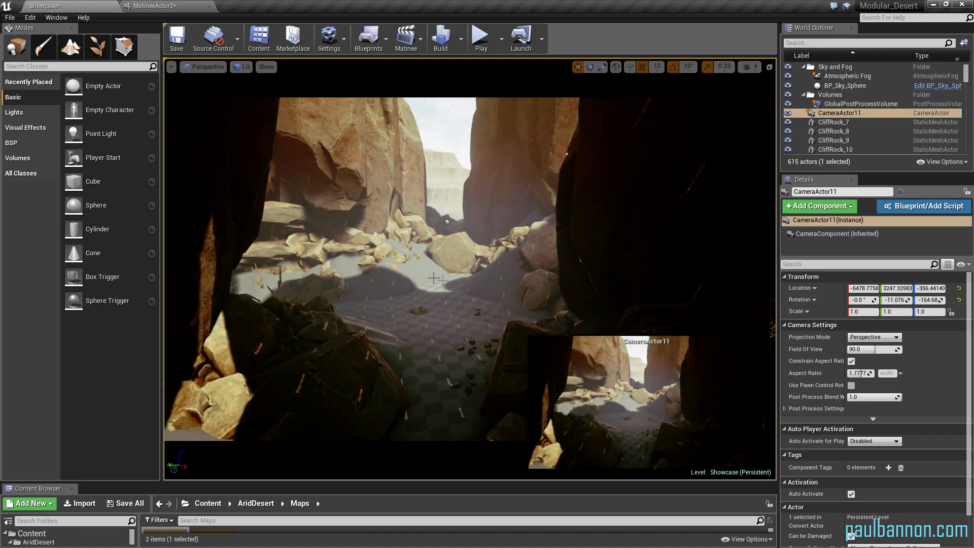
{"action": "left_click", "coordinate": [152, 9]}
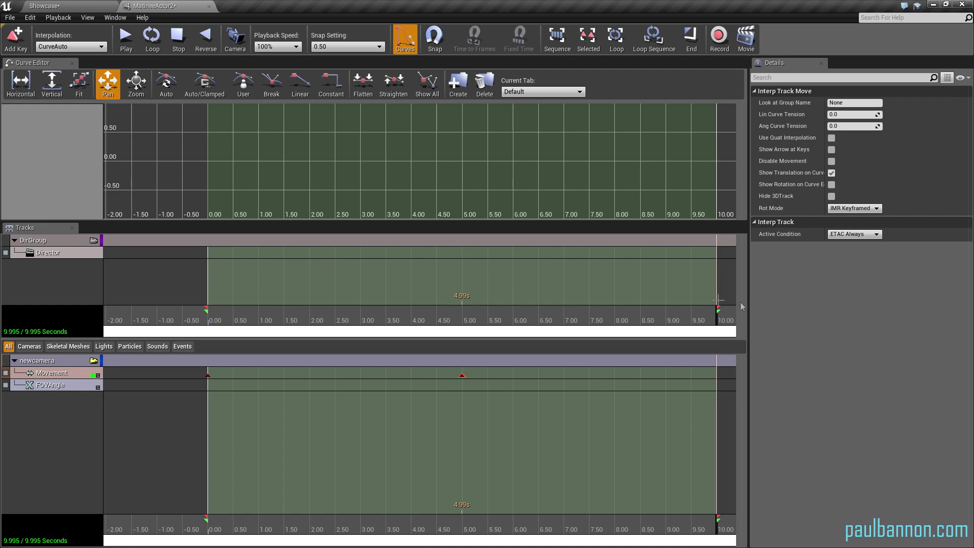
{"action": "left_click", "coordinate": [15, 38]}
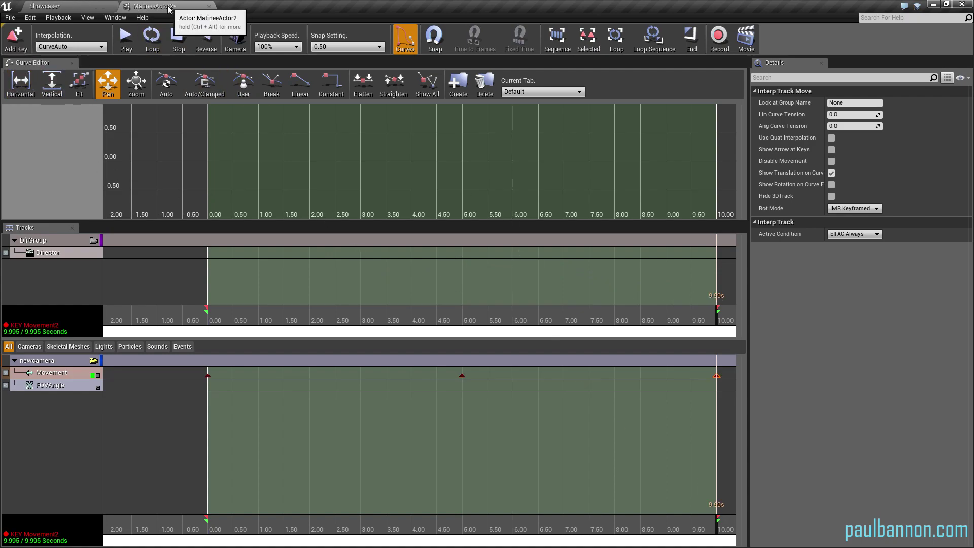
{"action": "left_click_drag", "start_coordinate": [152, 6], "coordinate": [71, 222]}
Scrub the zoomed-out timeline back along the camera path, then redock Matinee beside Showcase.
{"action": "scroll", "coordinate": [308, 432], "scroll_direction": "down", "scroll_amount": 4}
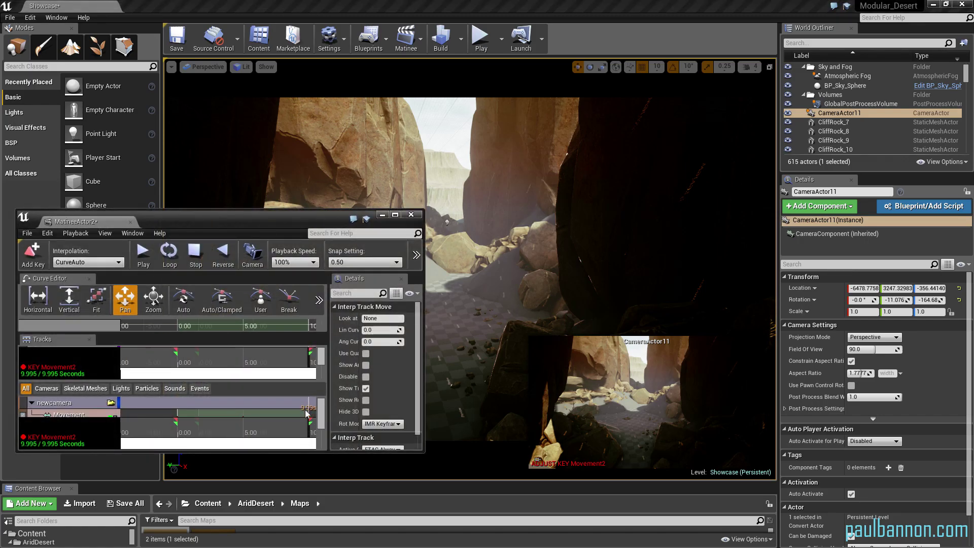
{"action": "left_click_drag", "start_coordinate": [308, 432], "coordinate": [217, 434]}
{"action": "left_click_drag", "start_coordinate": [90, 223], "coordinate": [143, 7]}
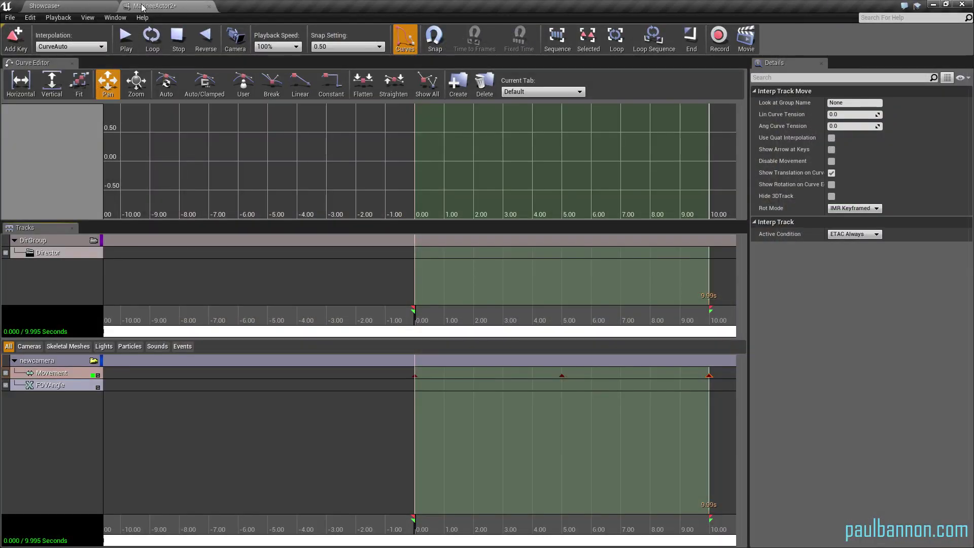
Add a Director cut to newcamera (Shot_0010) at 0 seconds and return to the Showcase level.
{"action": "left_click", "coordinate": [47, 254]}
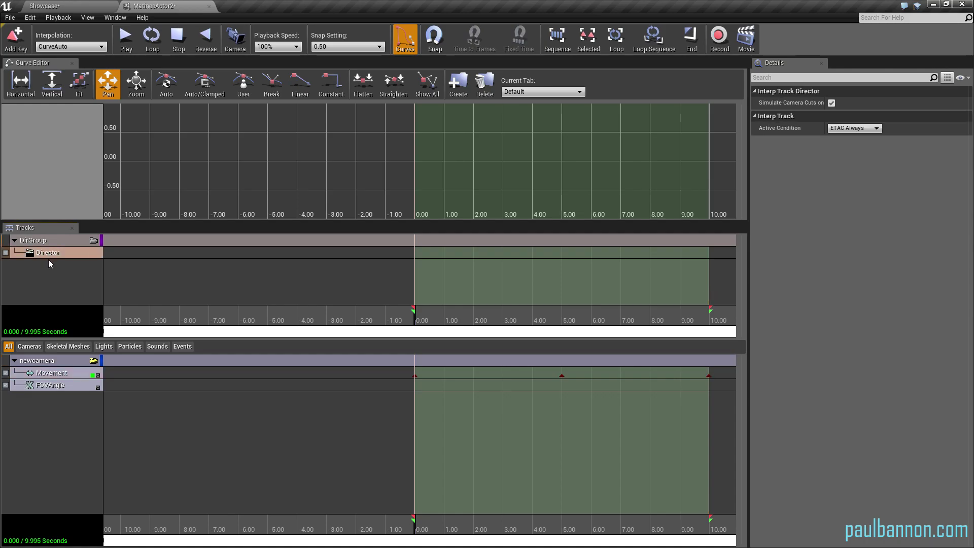
{"action": "key", "text": "Return"}
{"action": "left_click", "coordinate": [79, 278]}
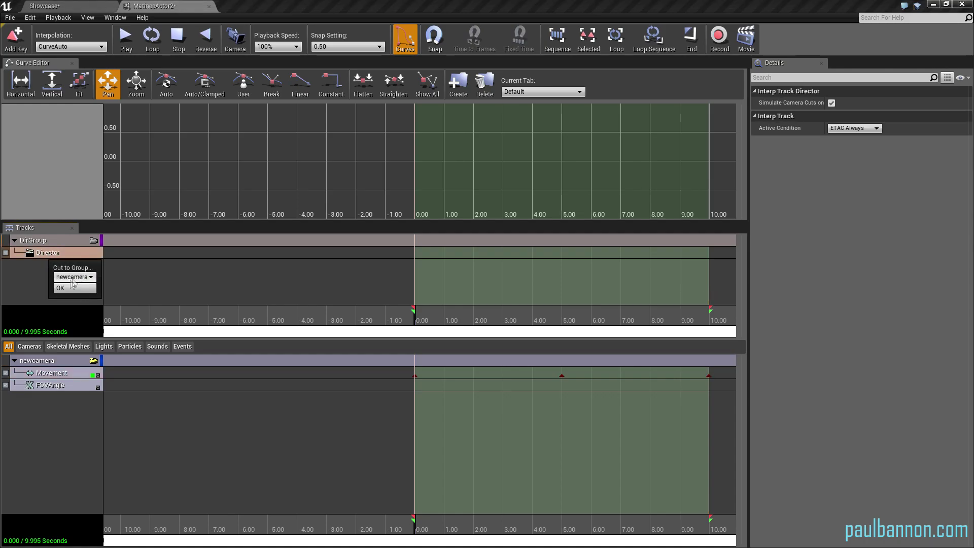
{"action": "left_click", "coordinate": [71, 289]}
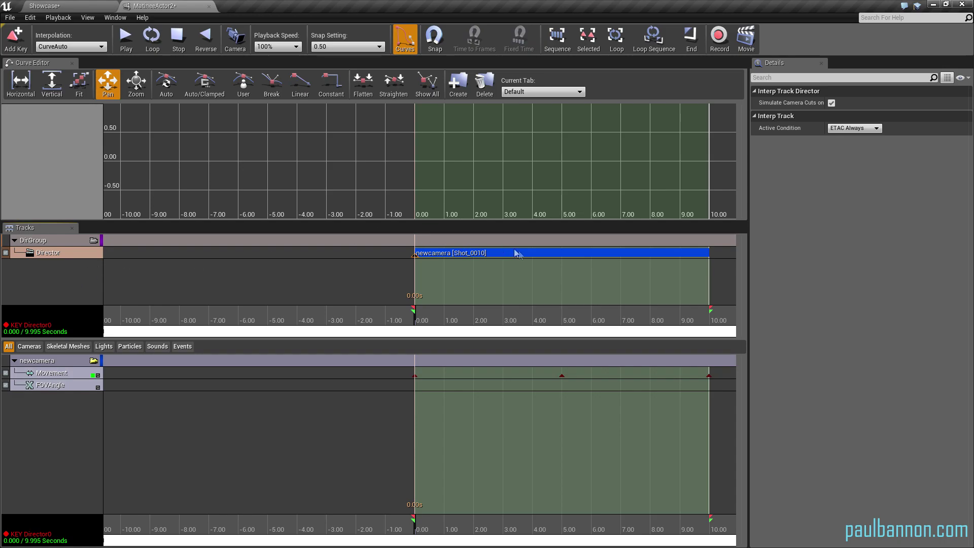
{"action": "left_click", "coordinate": [55, 6]}
{"action": "right_click_drag", "start_coordinate": [529, 250], "coordinate": [404, 299]}
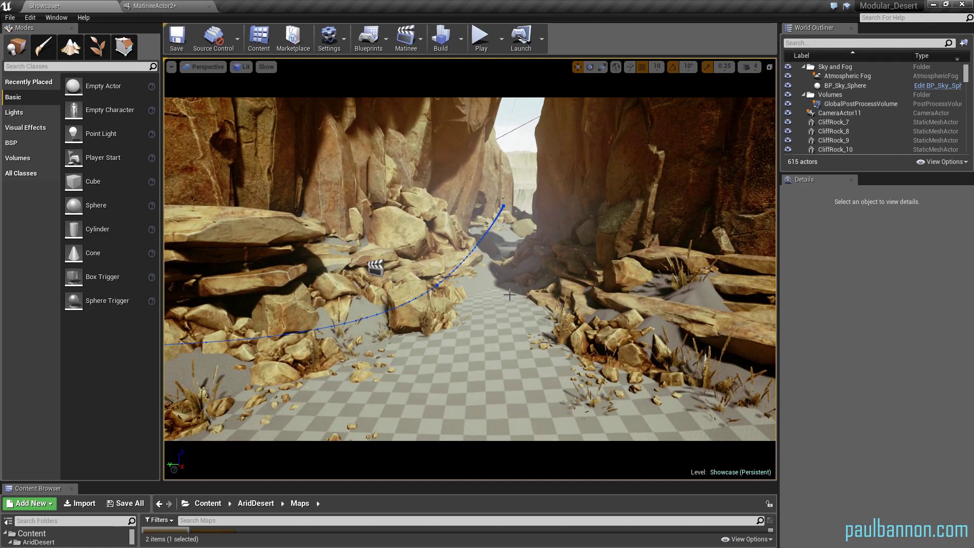
Fly through the canyon, check the Director cut, then select and focus MatineeActor2 on the rock ledge.
{"action": "right_click_drag", "start_coordinate": [509, 294], "coordinate": [486, 303]}
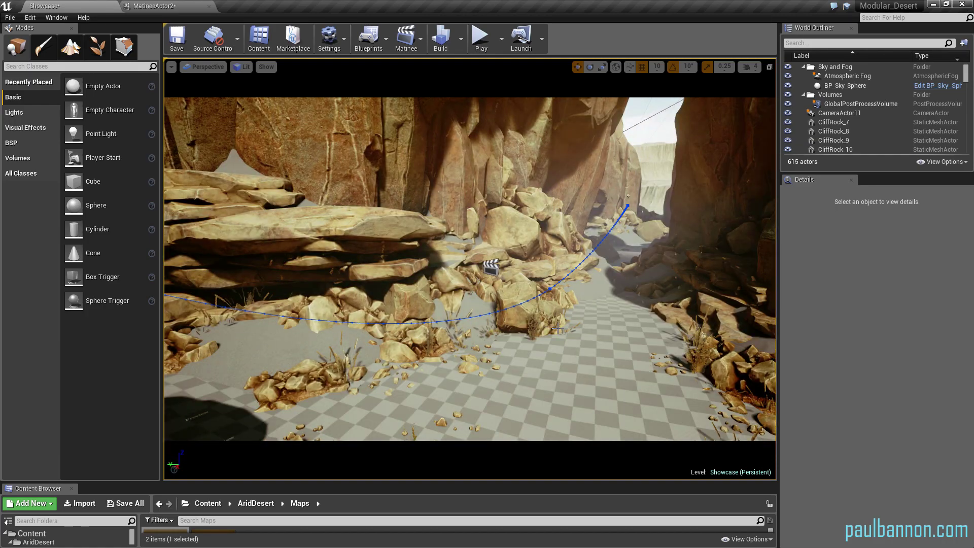
{"action": "right_click_drag", "start_coordinate": [557, 330], "coordinate": [541, 325]}
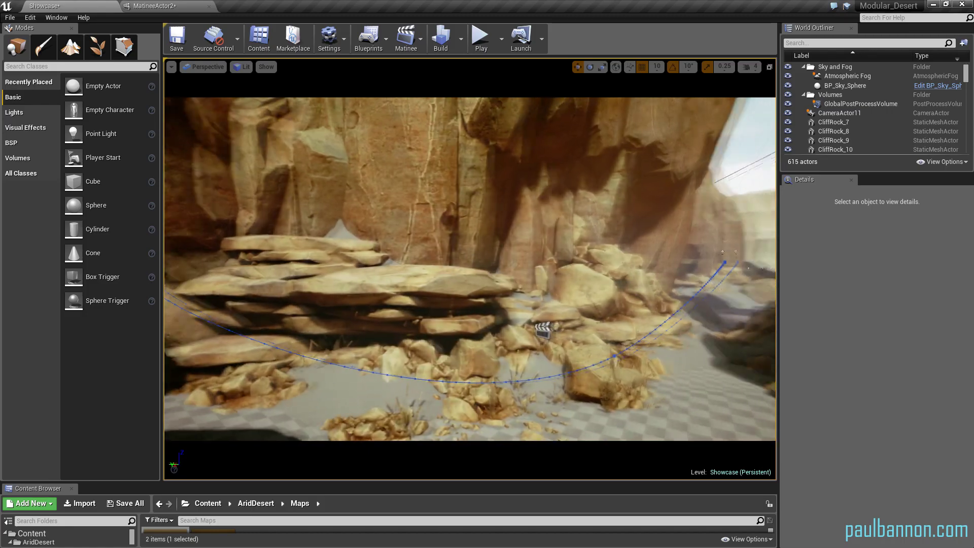
{"action": "left_click", "coordinate": [162, 6]}
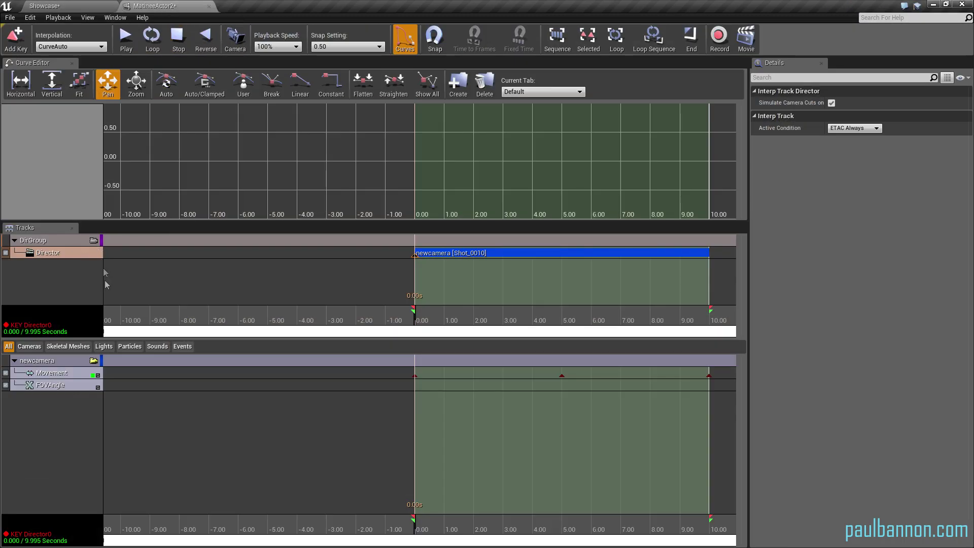
{"action": "left_click", "coordinate": [45, 8]}
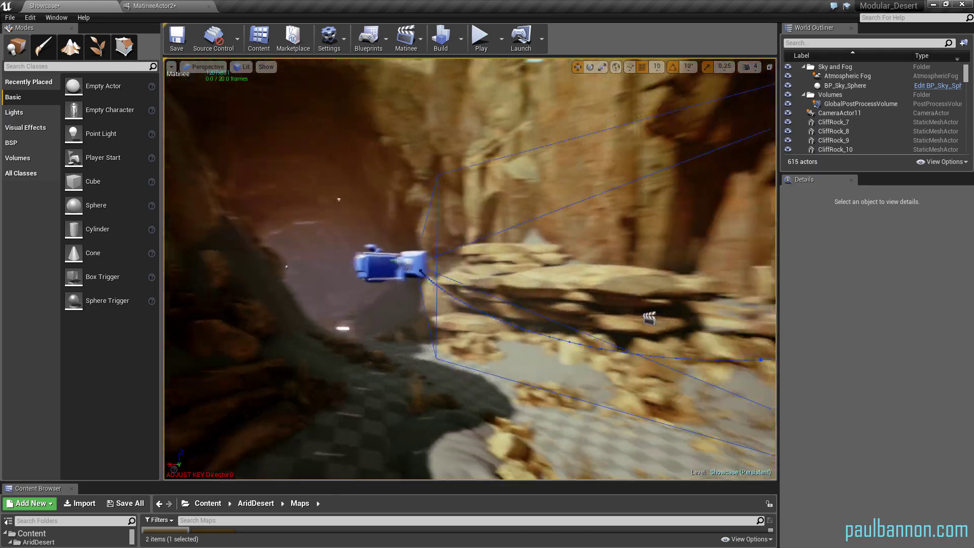
{"action": "left_click", "coordinate": [387, 263]}
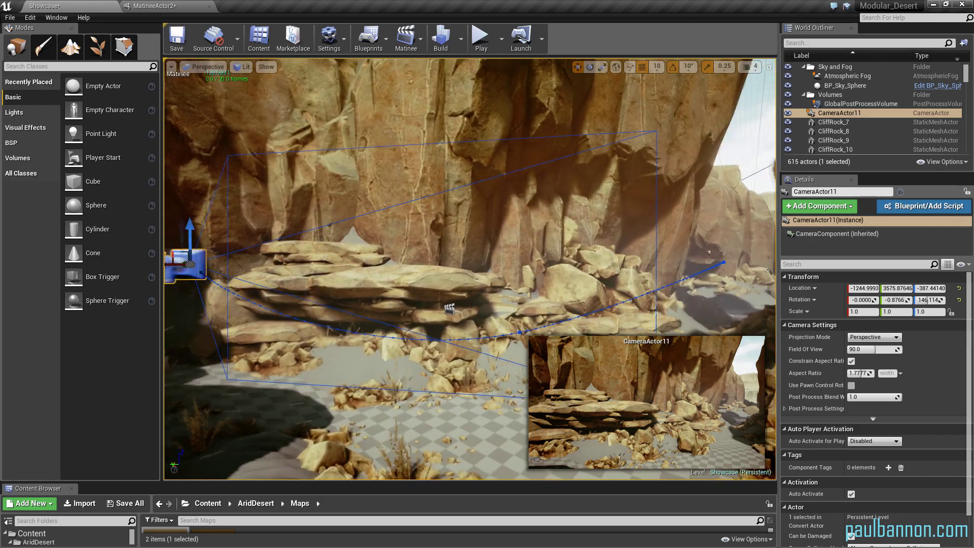
{"action": "left_click", "coordinate": [451, 312]}
{"action": "key", "text": "f"}
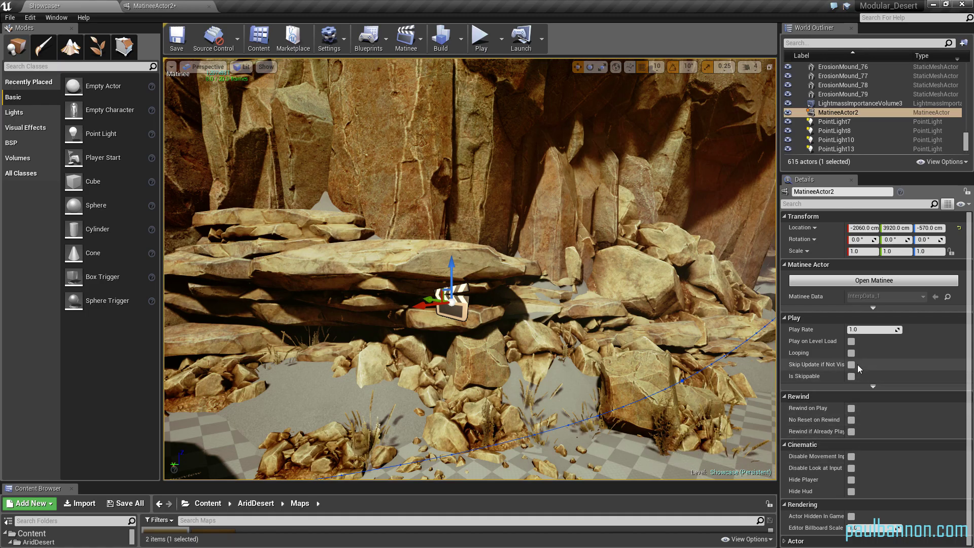
Enable Play on Level Load and Hide Player on MatineeActor2 in the Details panel.
{"action": "left_click", "coordinate": [851, 341]}
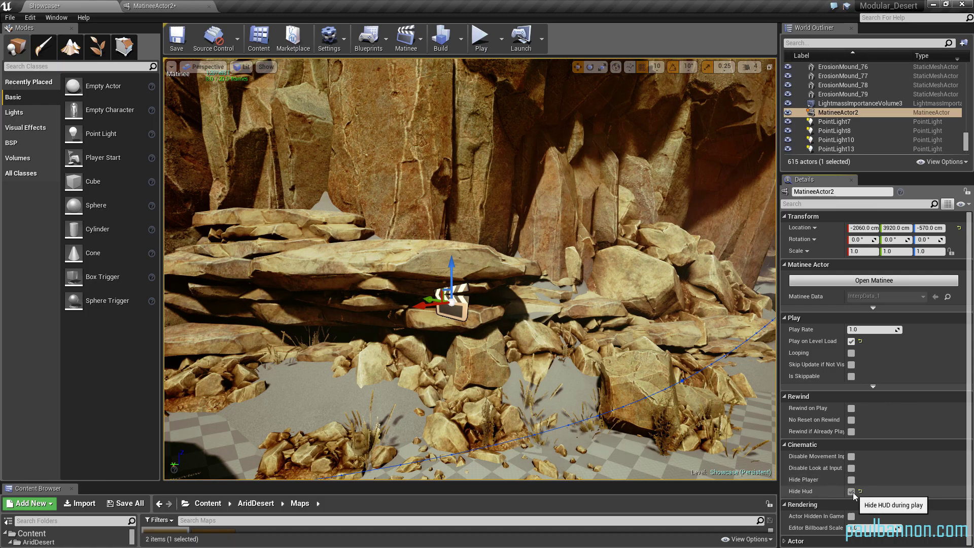
{"action": "left_click", "coordinate": [851, 479]}
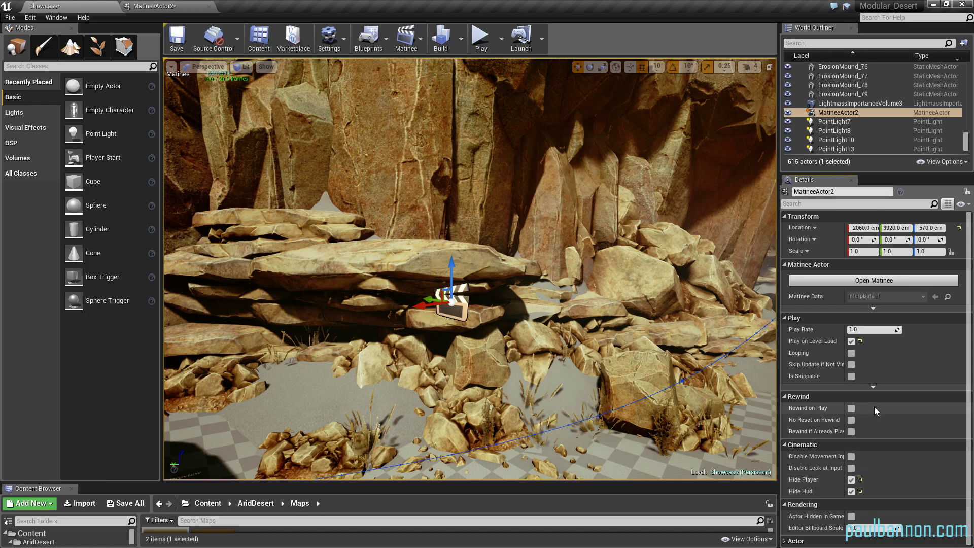
{"action": "left_click_drag", "start_coordinate": [584, 304], "coordinate": [398, 6]}
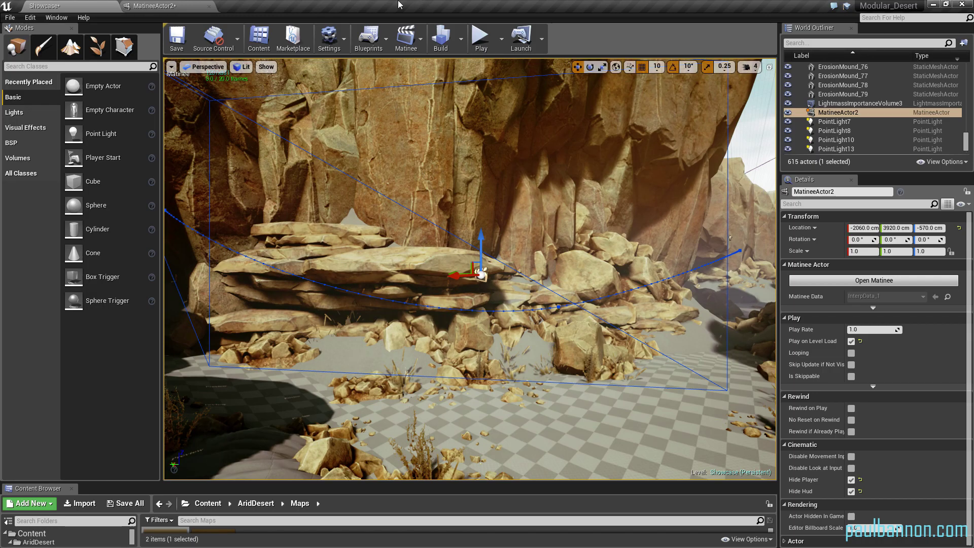
Start Play in Editor, confirm closing Matinee, and switch the game view to full screen with F11.
{"action": "left_click", "coordinate": [487, 41]}
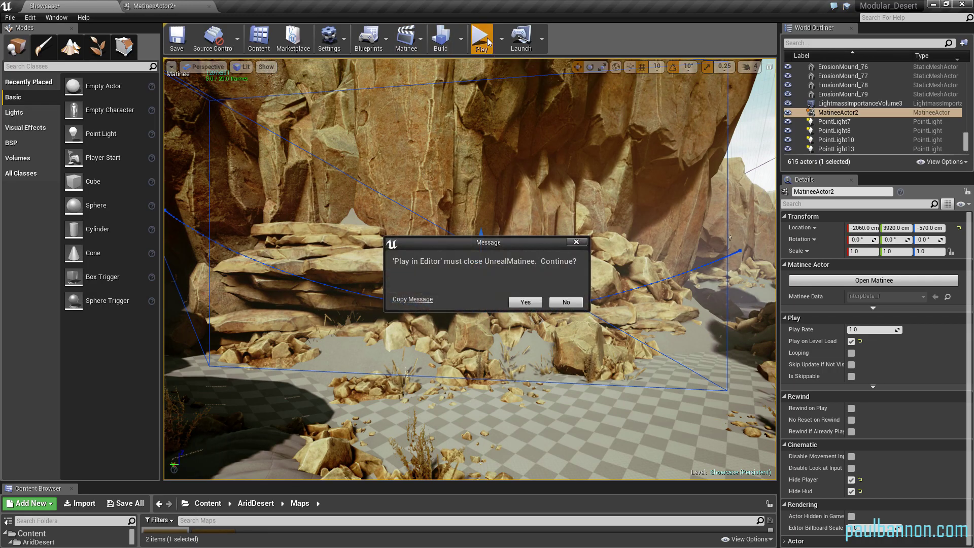
{"action": "left_click", "coordinate": [522, 303]}
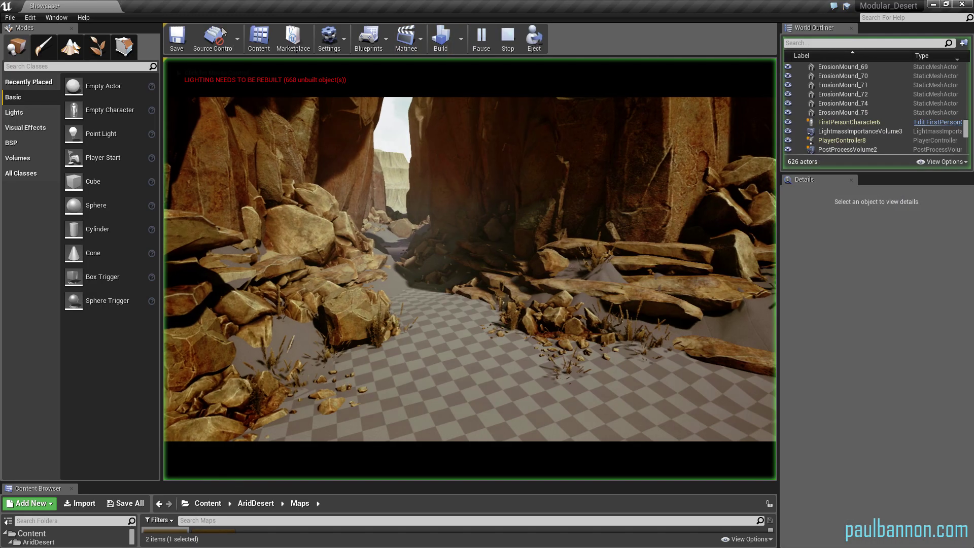
{"action": "key", "text": "F11"}
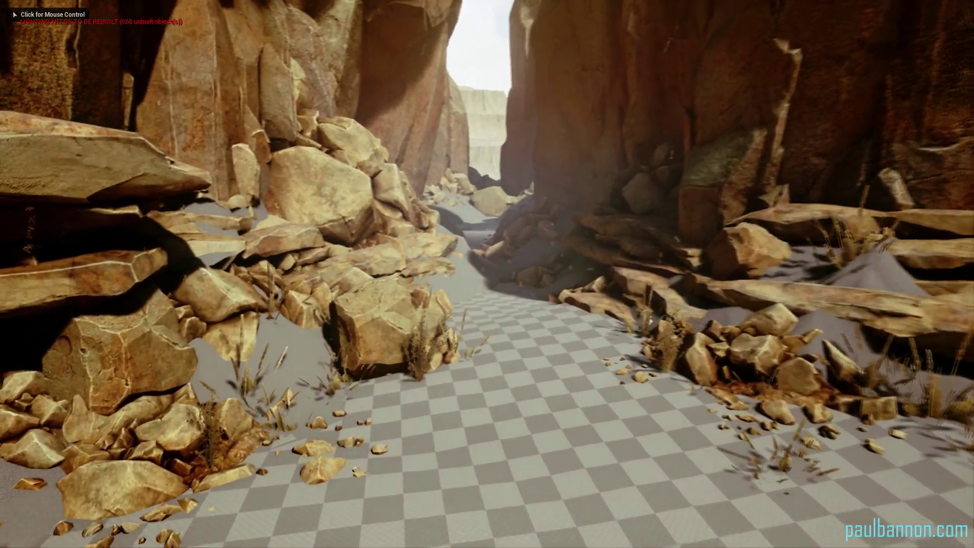